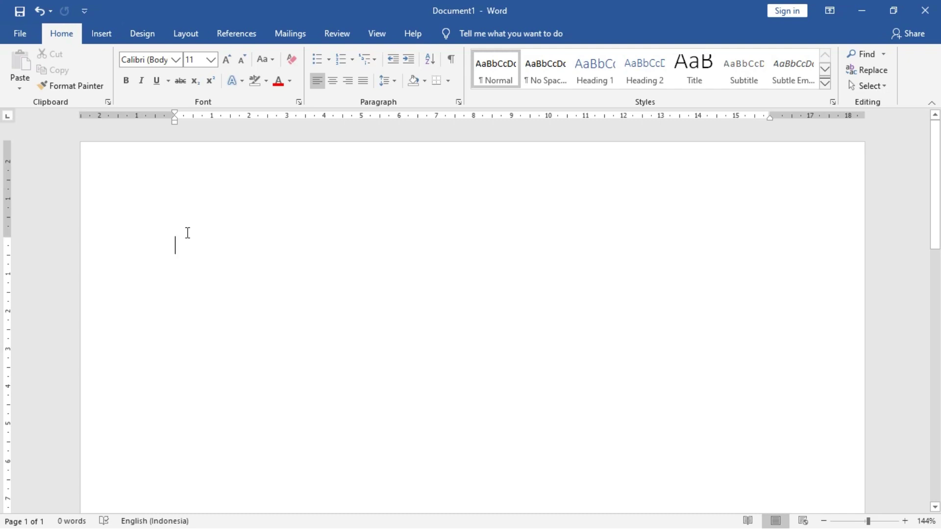
- Enter the heading line "Kepasar Saya Akan Membeli:" and start a new paragraph below it
text(Kepasar Saya Akan Membeli:)
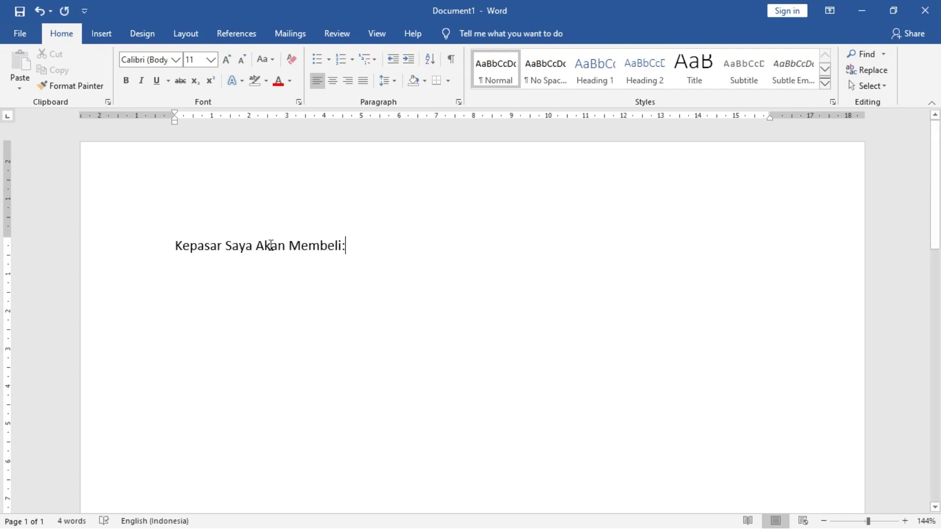
click(268, 245)
click(410, 251)
key(Return)
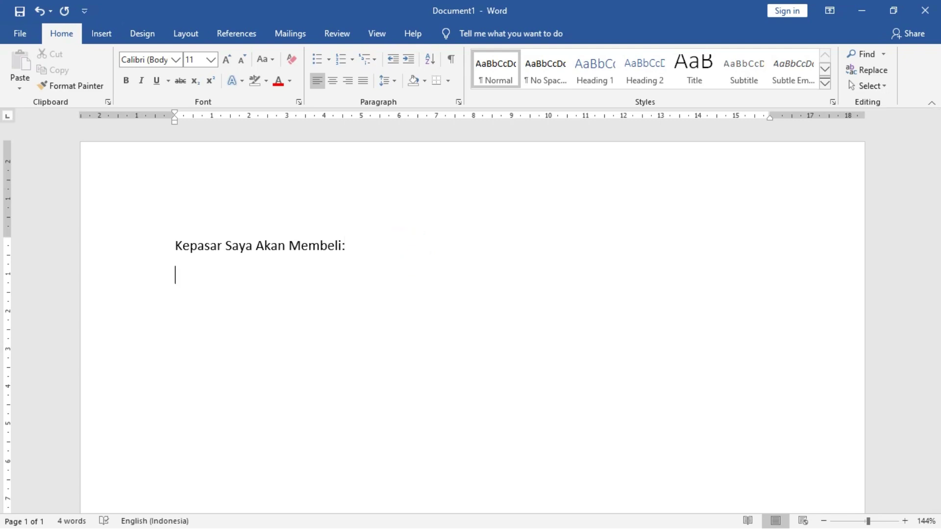
- Create a bulleted list under the heading with the items Ikan, Sayur, Buah, Minyak Goreng, Tempe and Dll
click(318, 60)
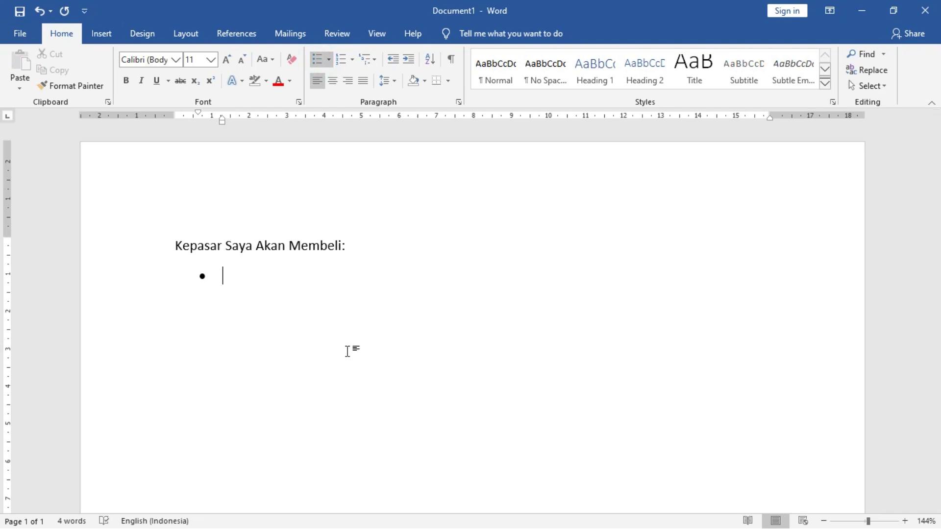
text(Ikan)
key(Return)
text(Sayur)
key(Return)
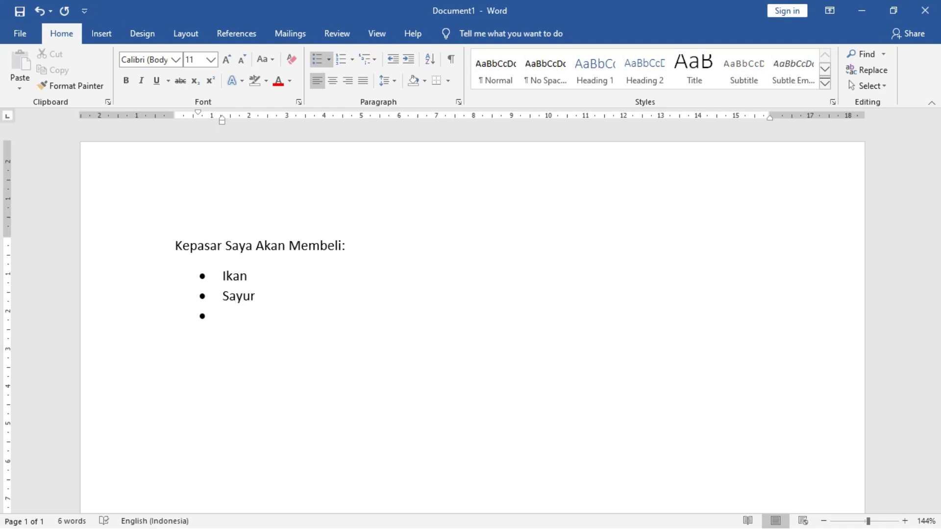
text(Buah)
key(Return)
text(Minyak Goreng)
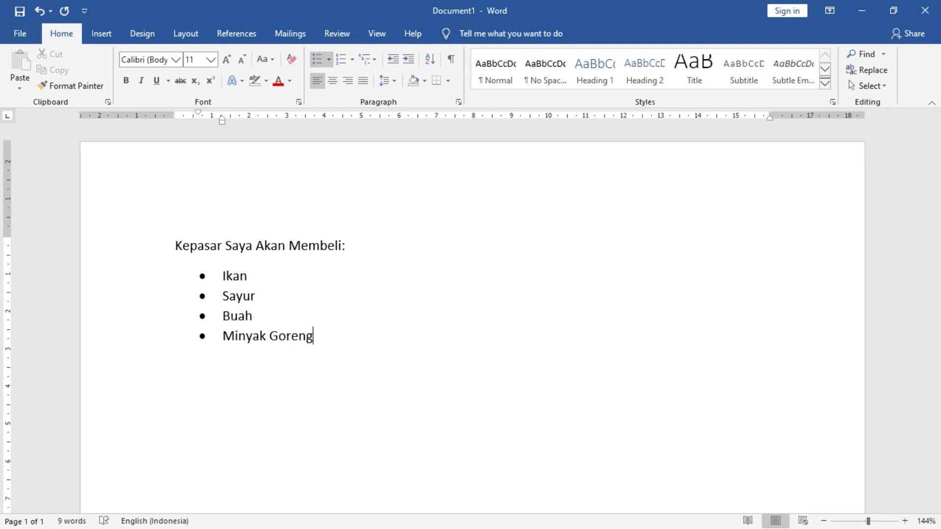
key(Return)
text(Tempe)
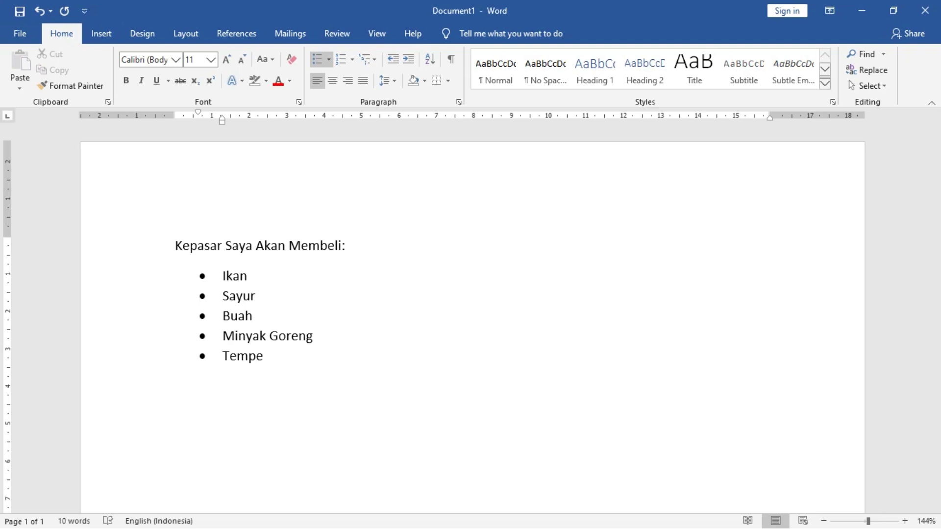
key(Return)
text(dll.)
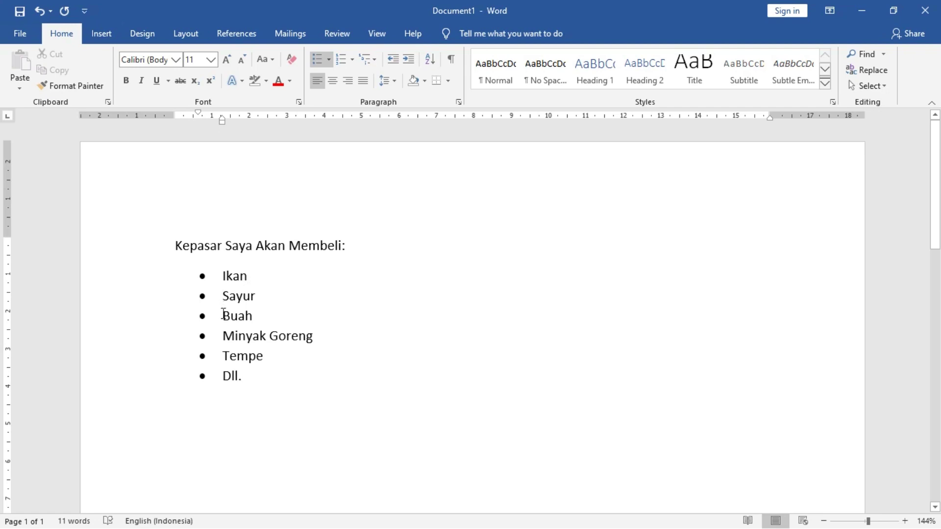
click(263, 298)
click(270, 276)
click(328, 332)
click(290, 357)
click(276, 313)
click(280, 376)
- Change the bullet symbol of all six shopping-list items to the arrowhead from the bullet library
drag(258, 376, 224, 279)
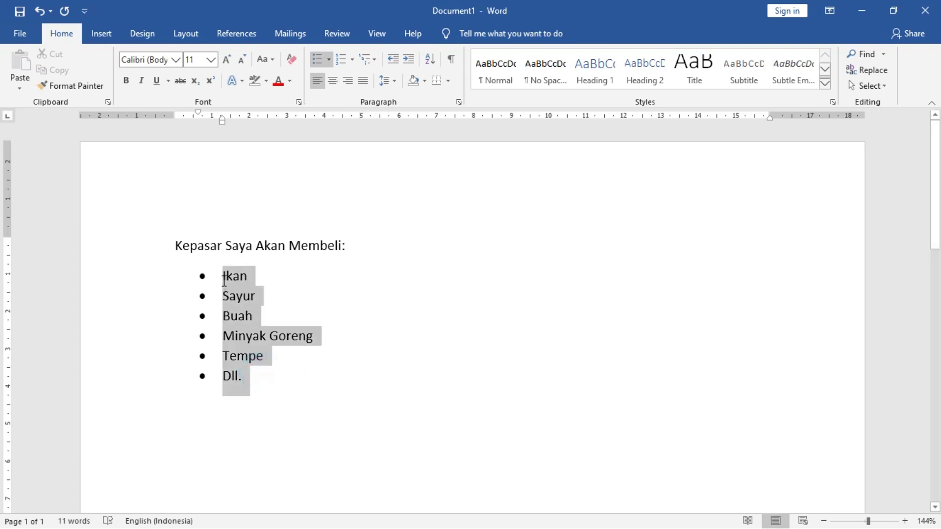
click(329, 61)
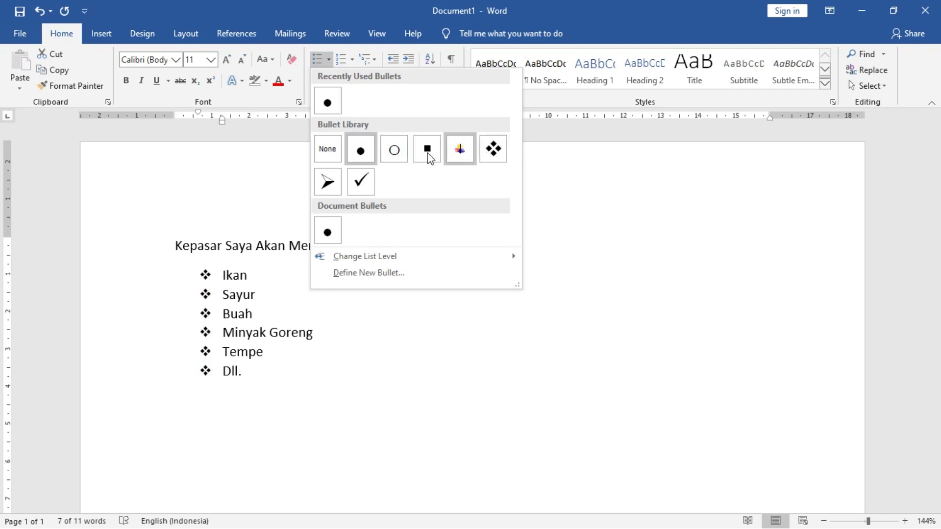
click(327, 184)
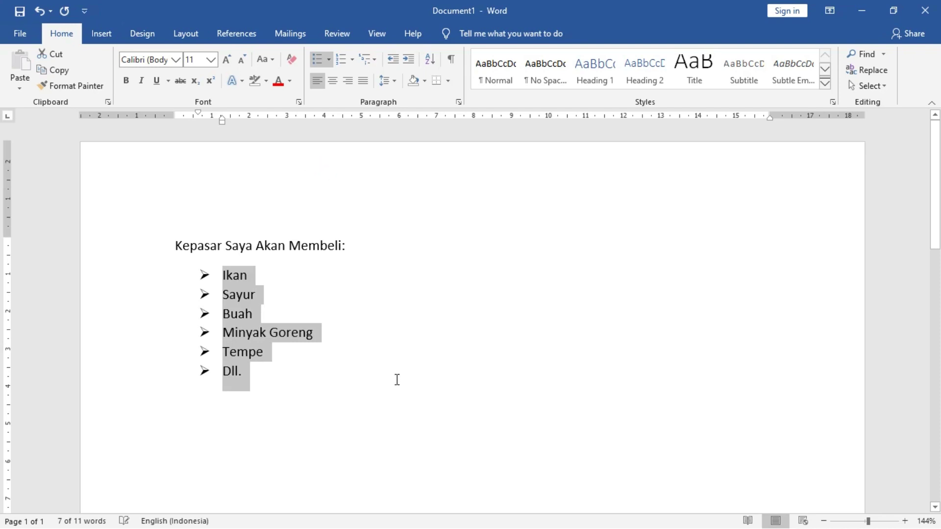
- Add the heading "Pendidikan Sekolah :" below the bulleted list and start a new paragraph under it
click(201, 405)
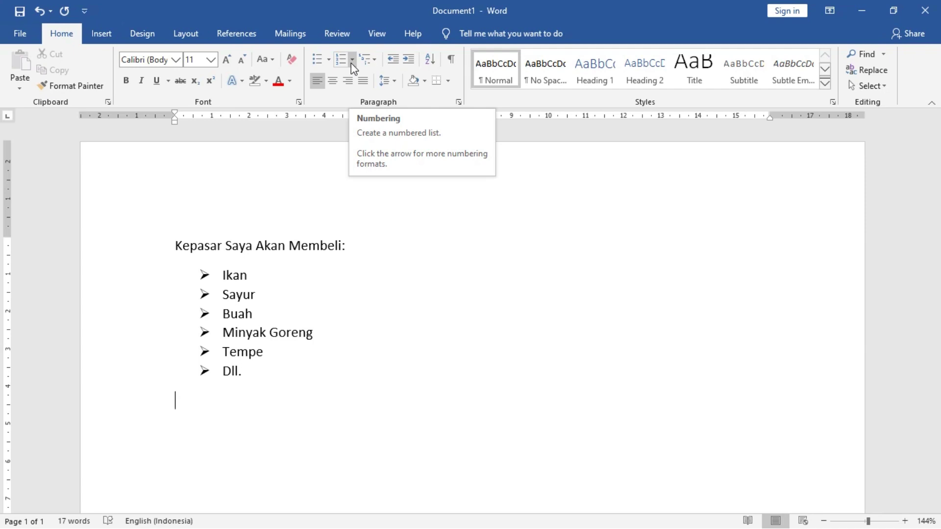
text(Pendidi)
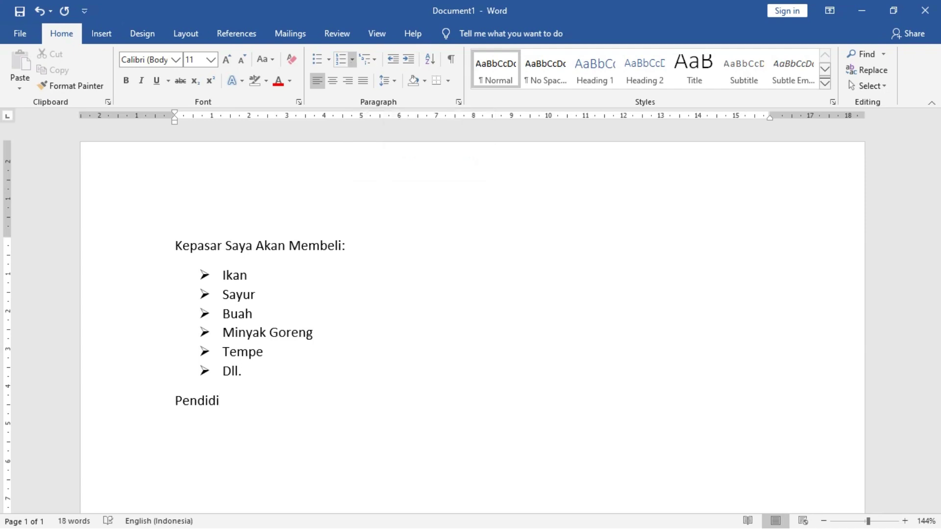
text(kan Sekolah)
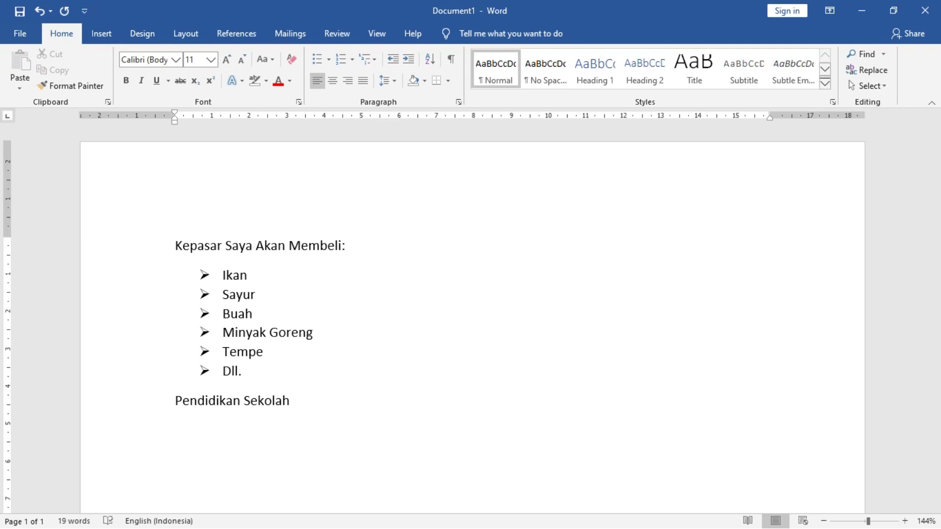
text( :)
key(Return)
scroll(260, 382, down, 2)
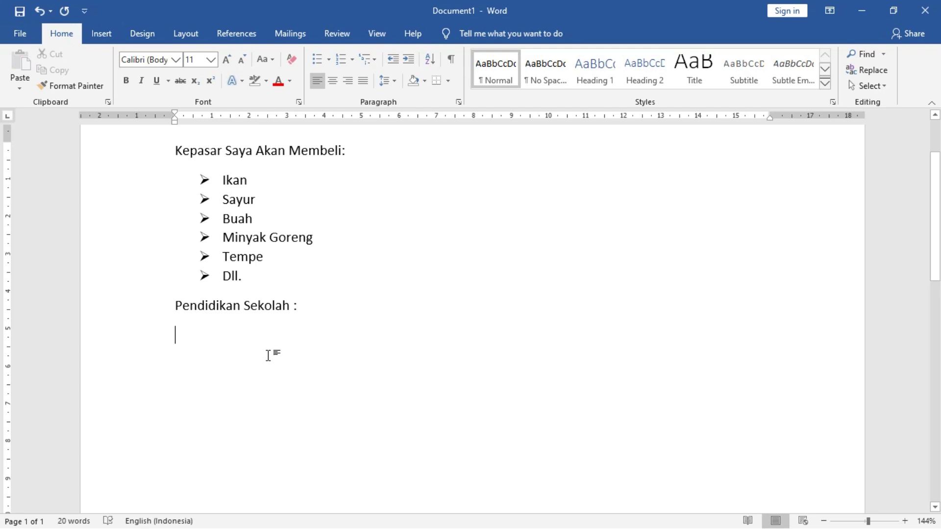
- Create a numbered list in 1., 2., 3. format with the items TK, SD, SMP and SMA
click(343, 63)
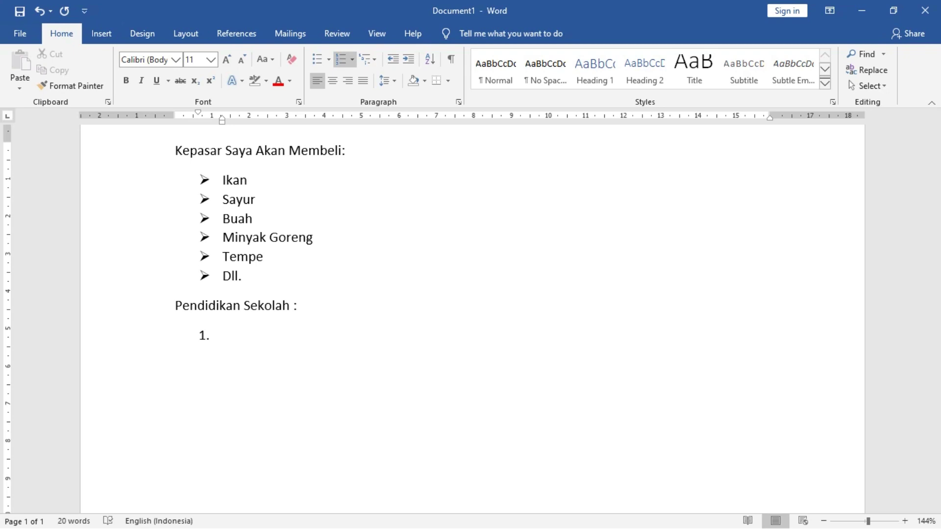
text(TK)
key(Return)
text(SD)
key(Return)
text(SMP)
key(Return)
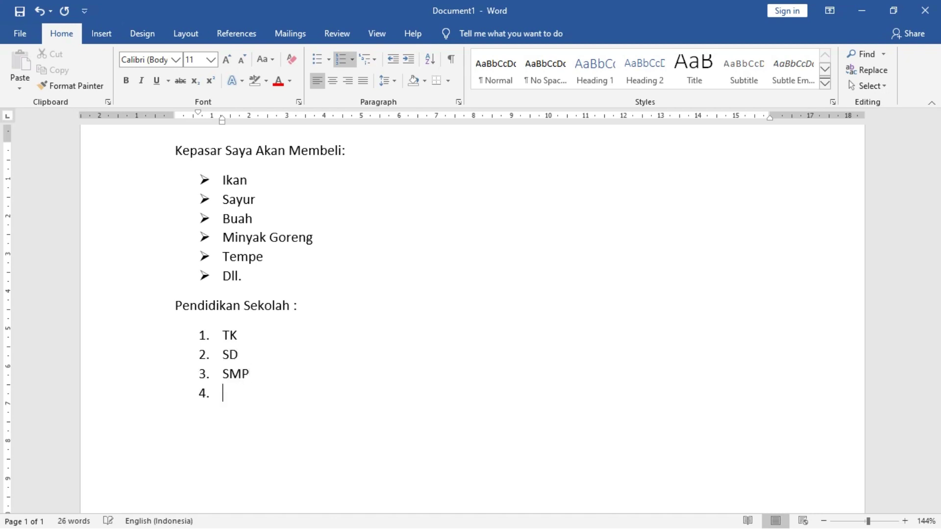
text(SMA)
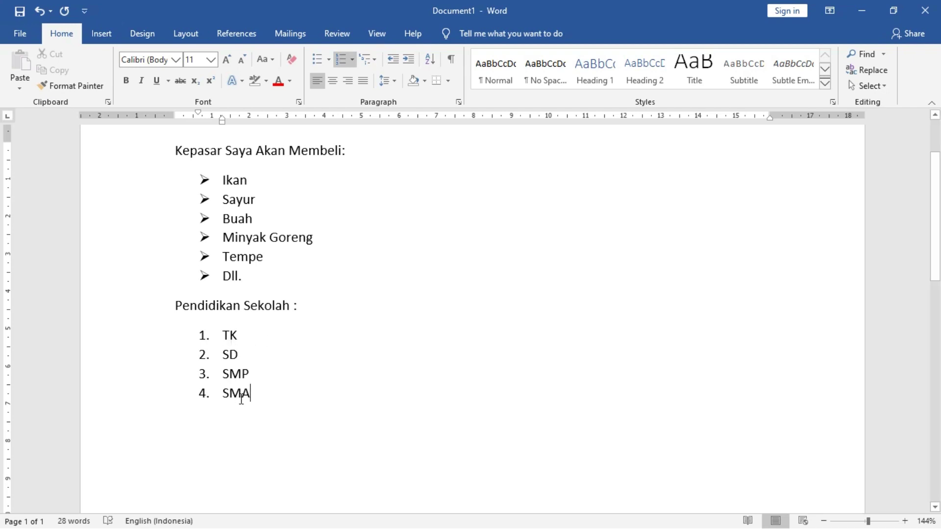
click(250, 336)
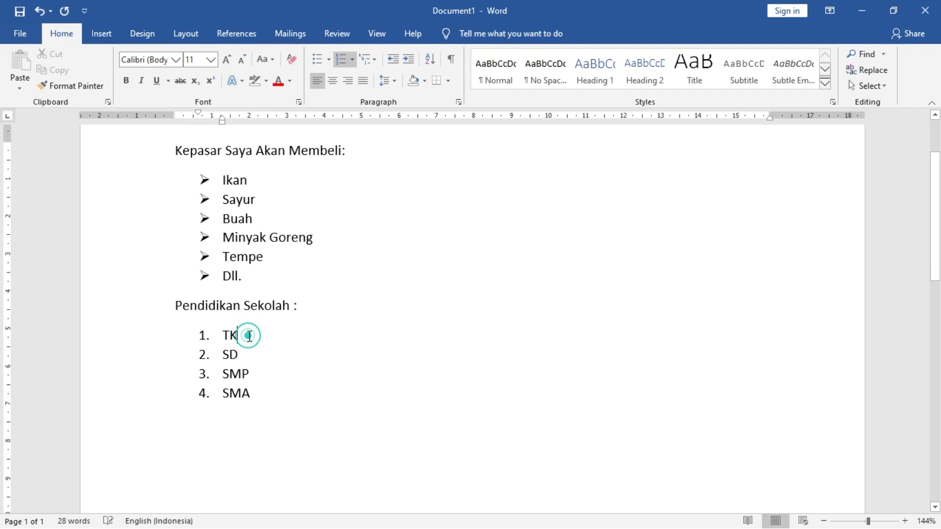
click(256, 361)
click(268, 376)
click(269, 397)
click(273, 370)
click(257, 350)
click(257, 393)
- Try other numbering formats, such as uppercase Roman numerals and uppercase letters, on the four school items
drag(251, 392, 220, 339)
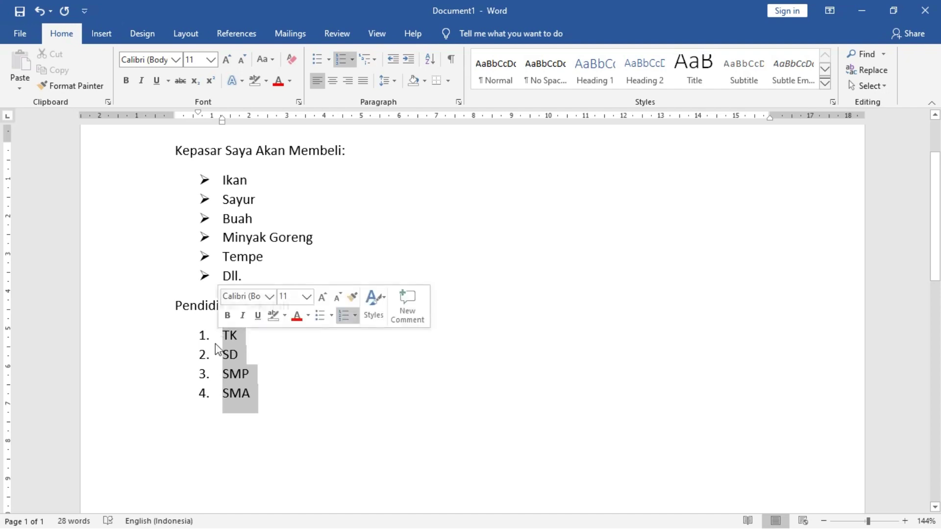
click(352, 64)
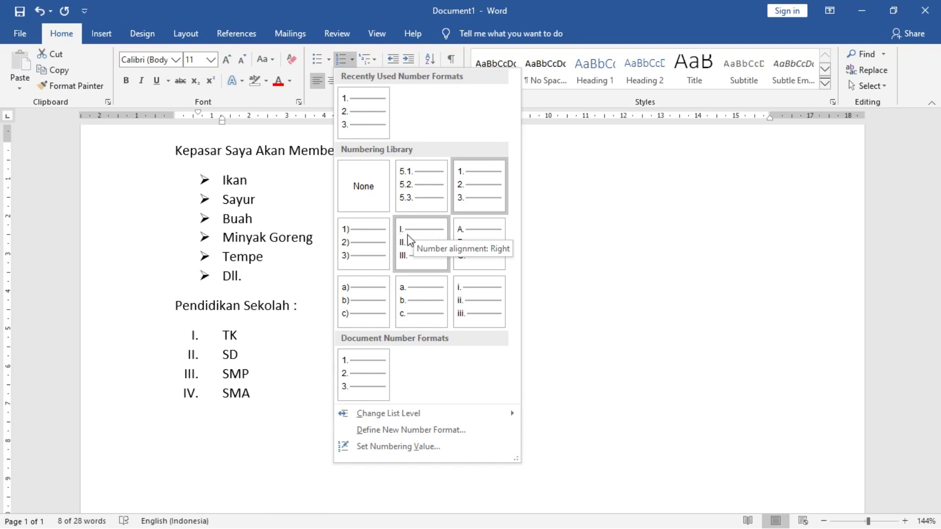
click(473, 235)
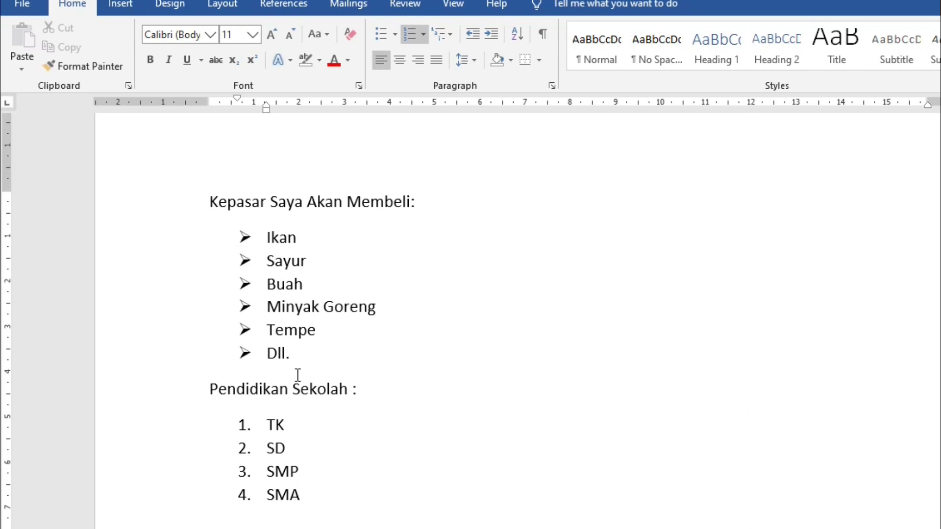
- Set the bulleted list's first-line indent to 0 and its hanging indent to about 0.5 on the ruler
drag(310, 357, 285, 302)
drag(276, 255, 271, 244)
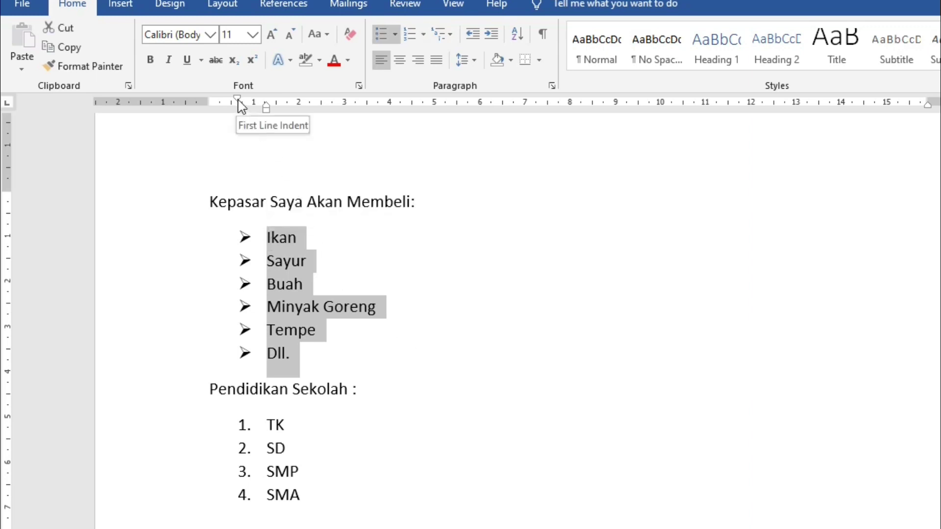
drag(239, 102, 208, 104)
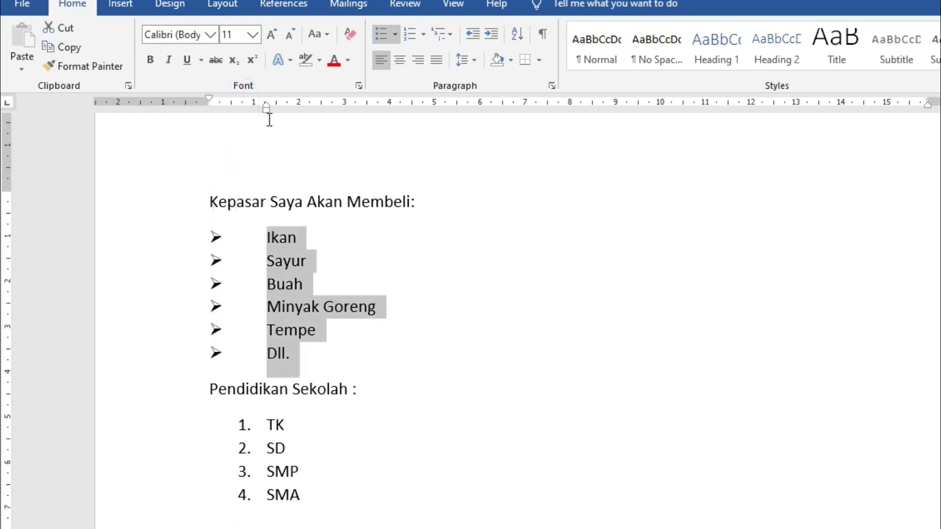
mouse_move(266, 106)
mouse_down()
mouse_move(260, 112)
mouse_move(268, 114)
mouse_move(234, 111)
mouse_up()
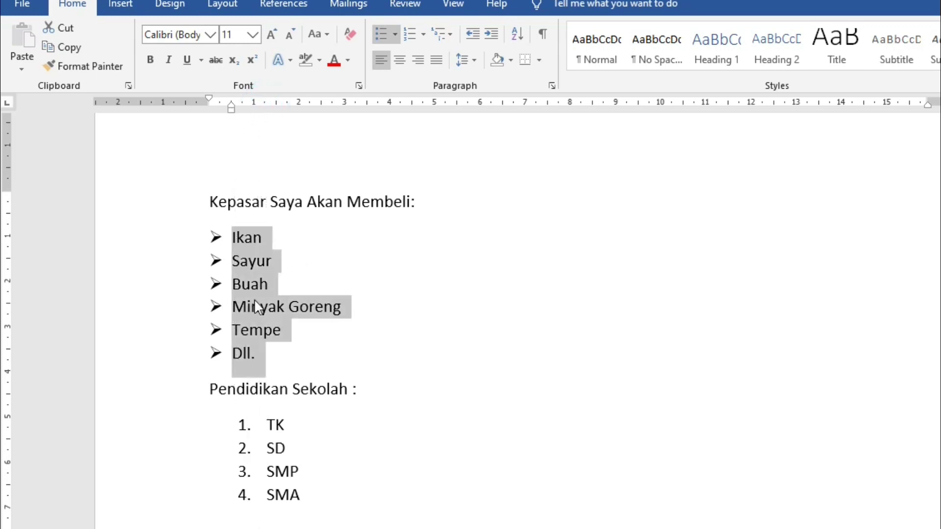
- Align the numbered school list with the margin: first-line indent 0, hanging indent about 0.5 on the ruler
drag(308, 496, 259, 424)
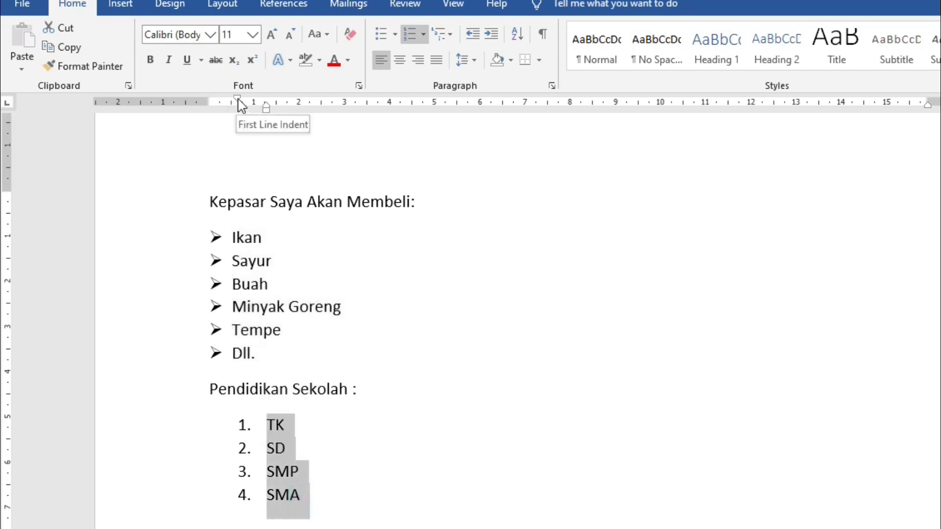
drag(238, 100, 210, 102)
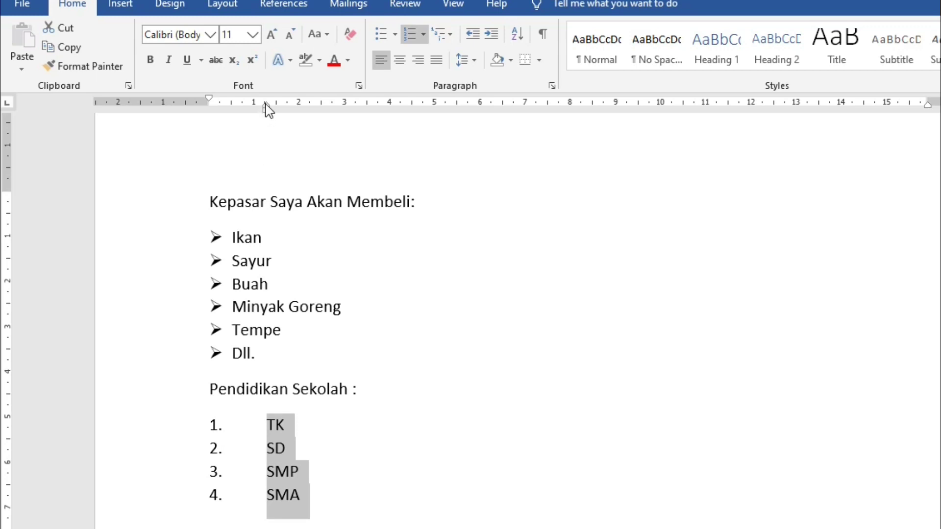
drag(265, 106, 231, 105)
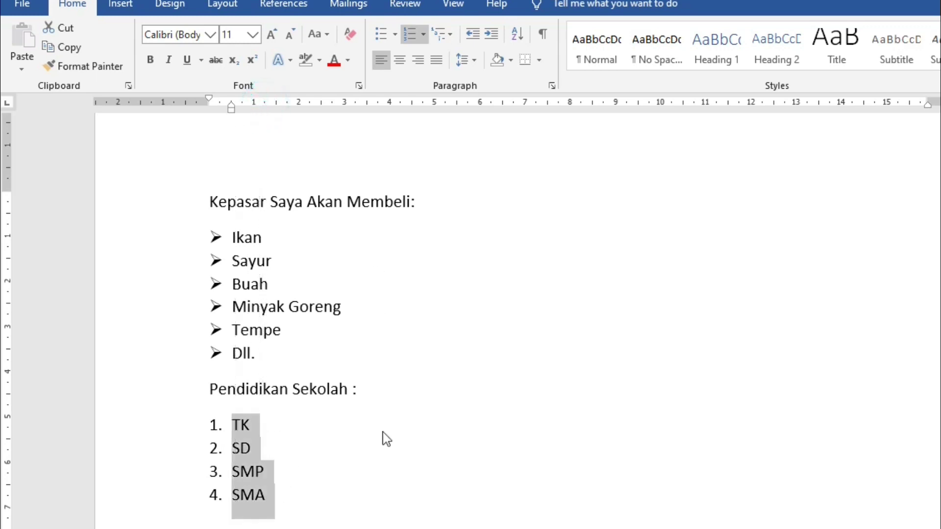
click(362, 491)
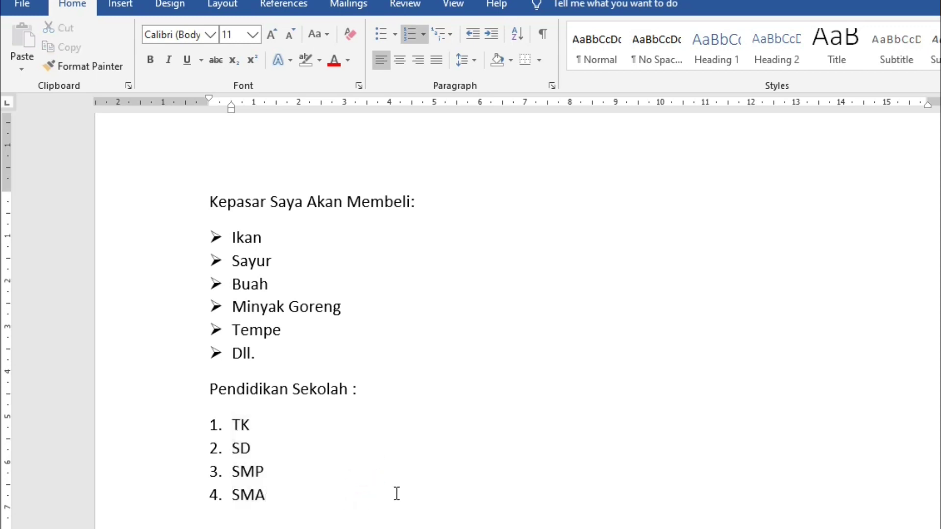